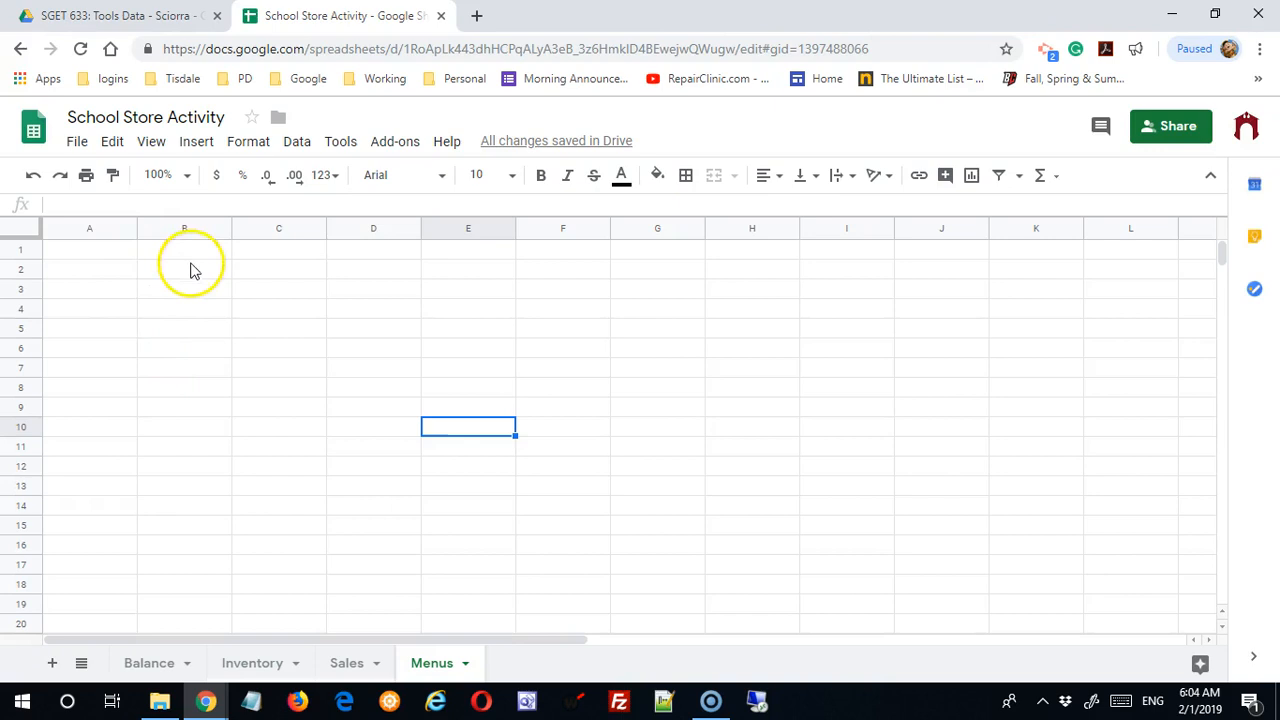
Enter the headers Vendors in A1 and Free Delivery Options in B1 of the Menus sheet.
click(111, 254)
text(Vendors)
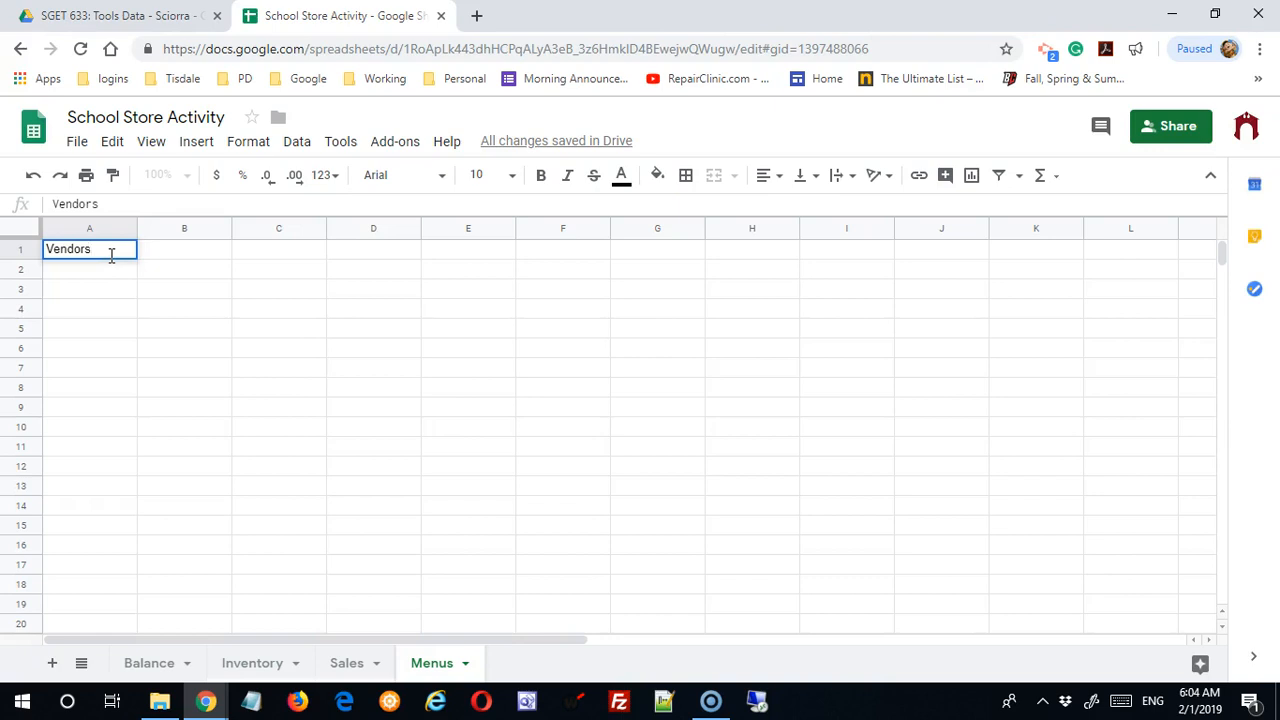
click(262, 388)
click(220, 252)
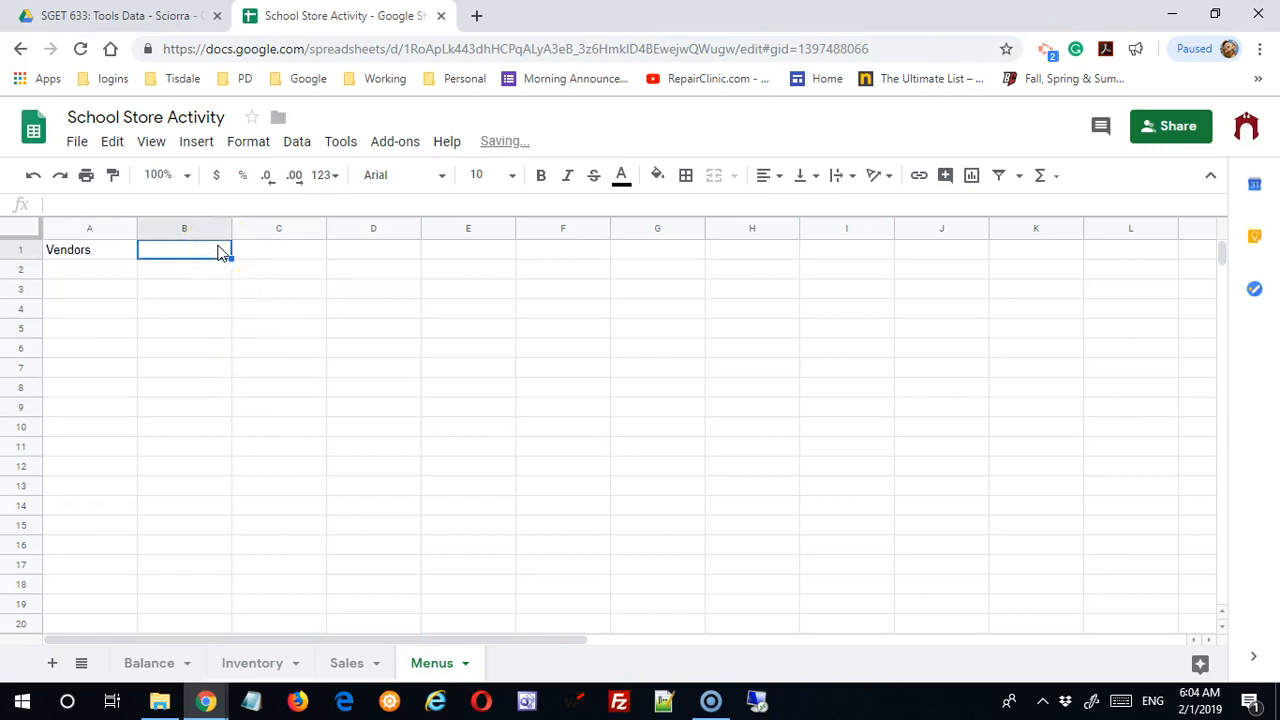
text(Free)
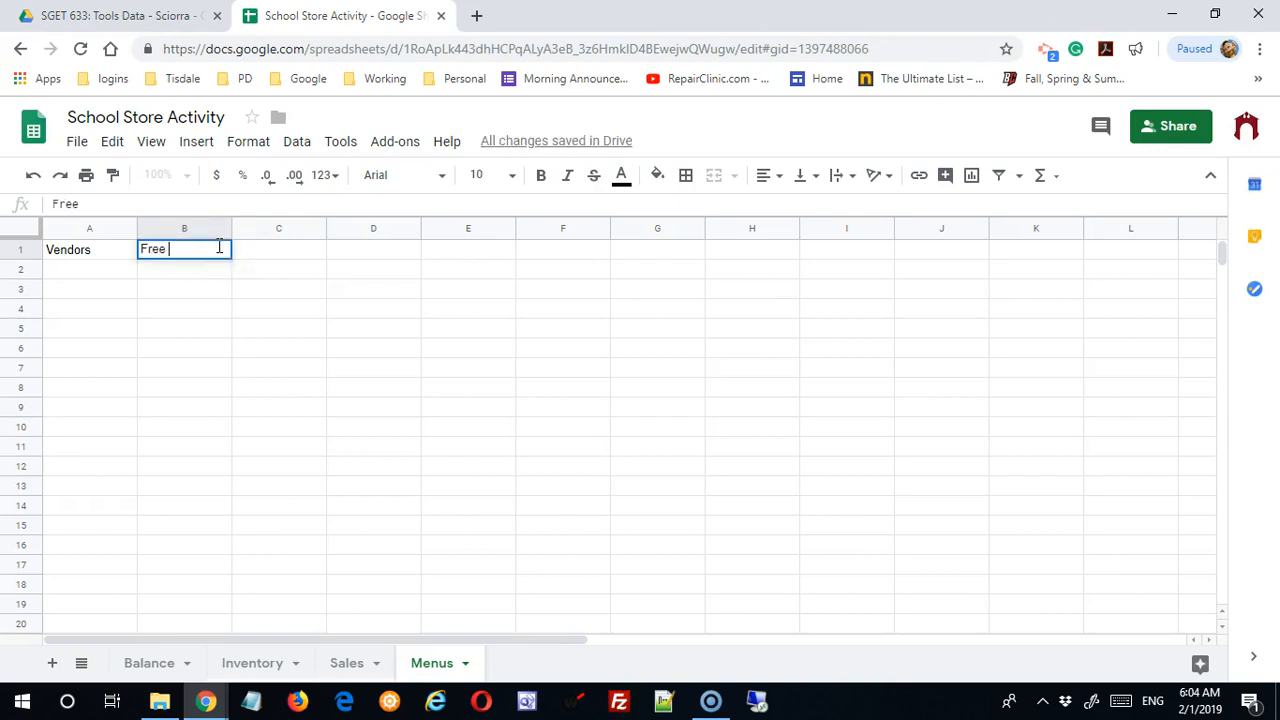
text( Delivery Op)
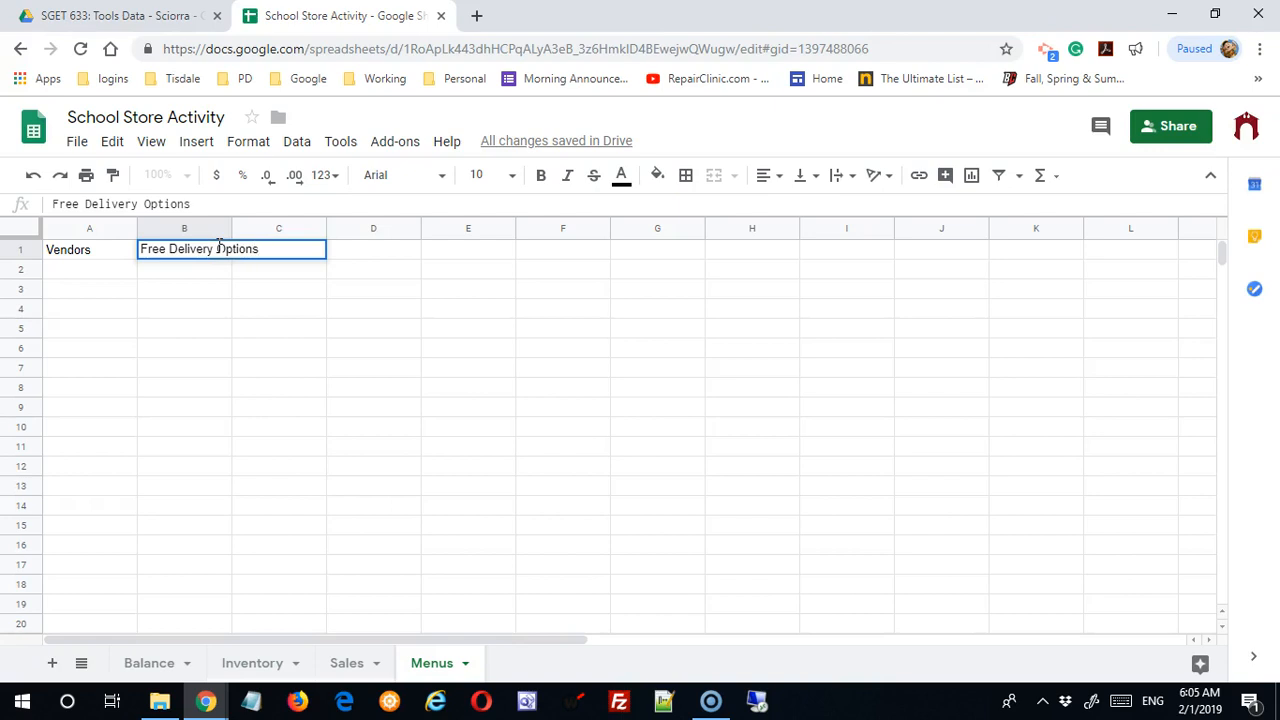
text(tions)
key(Return)
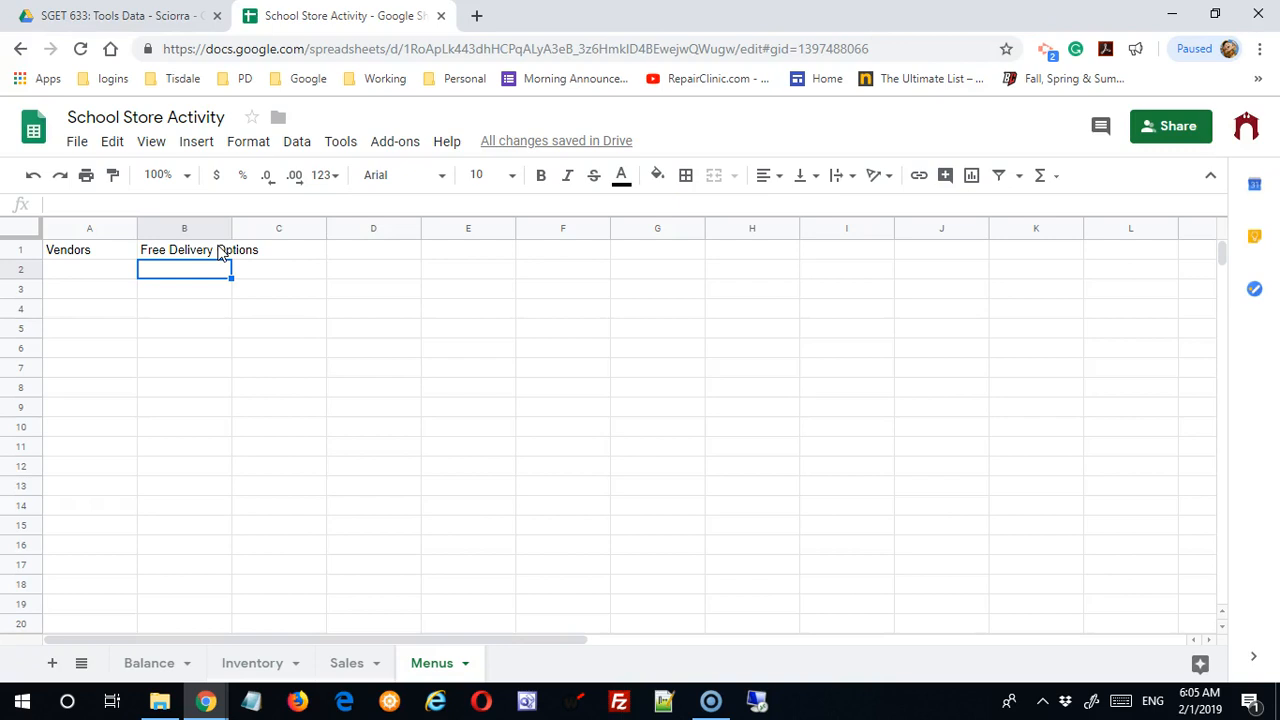
click(282, 430)
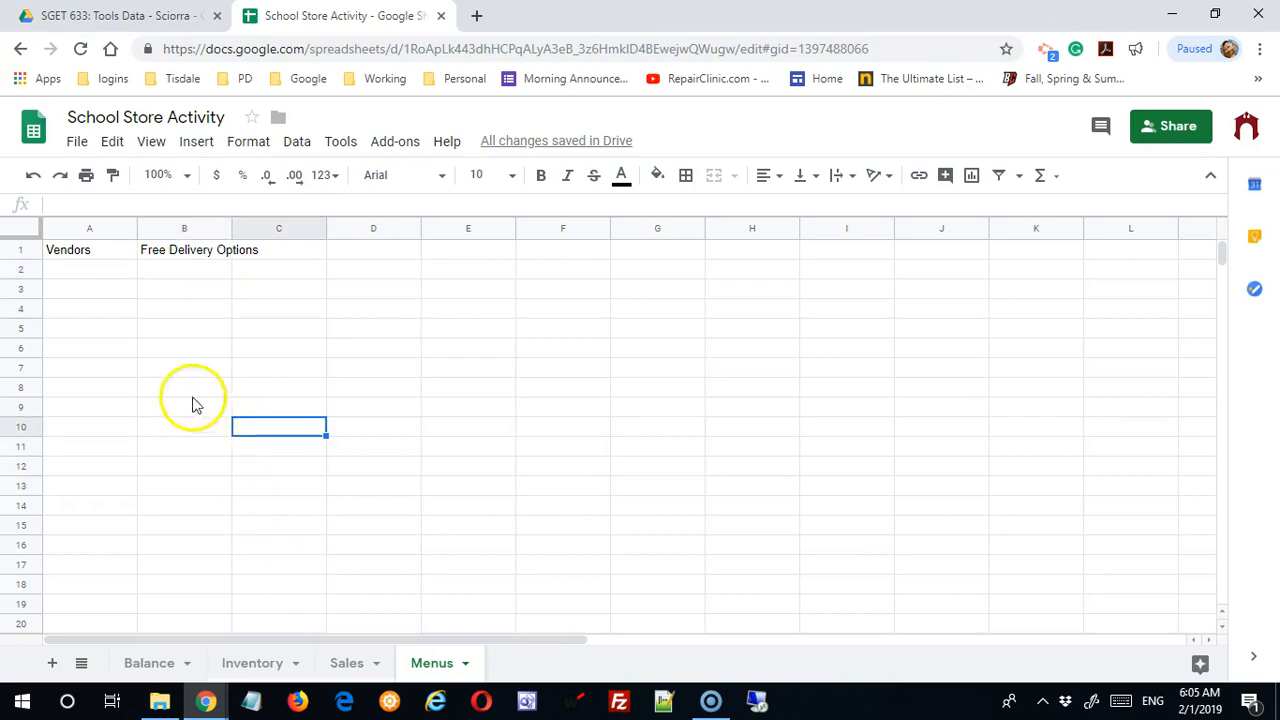
click(88, 275)
click(85, 290)
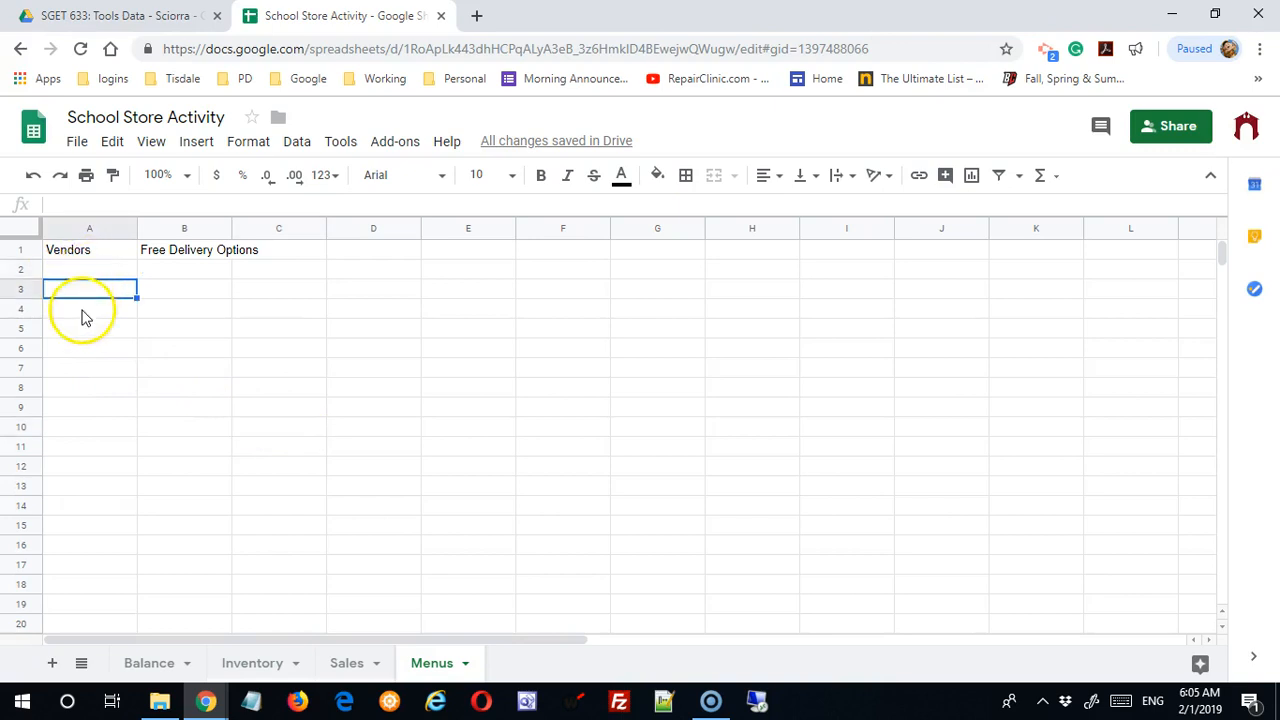
click(86, 310)
click(98, 268)
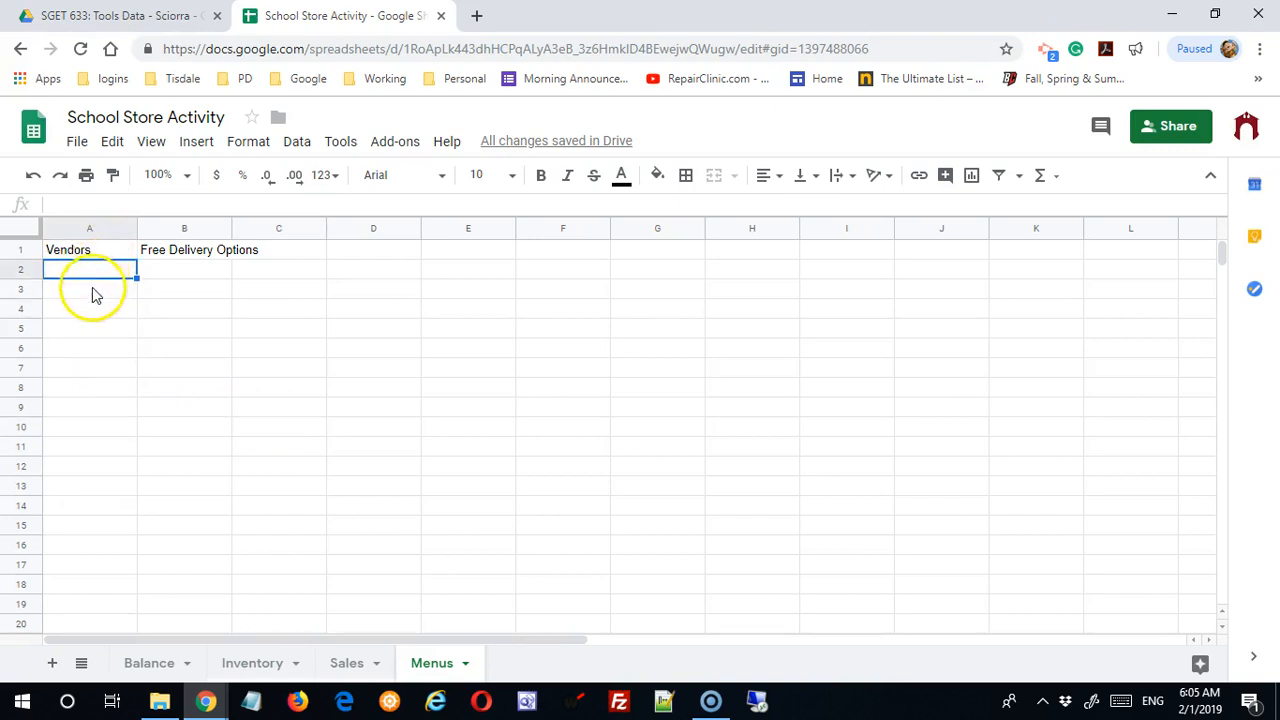
click(92, 290)
click(86, 312)
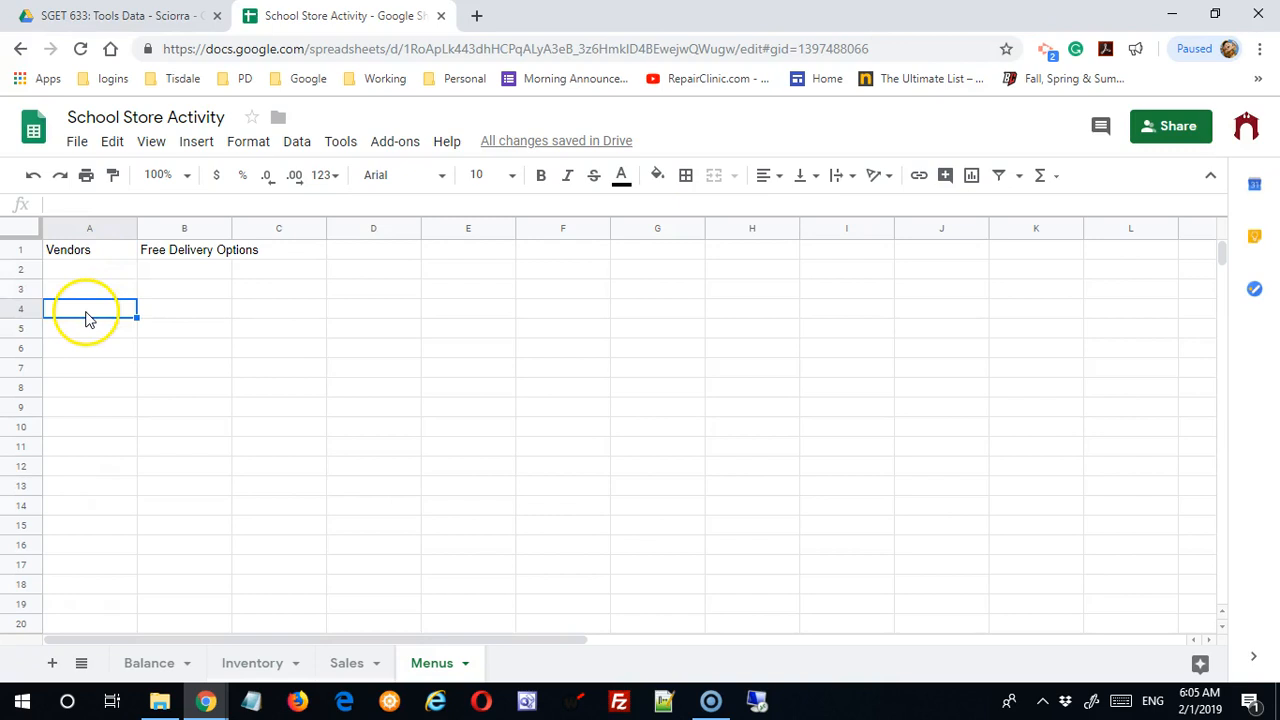
click(181, 270)
click(177, 291)
click(168, 312)
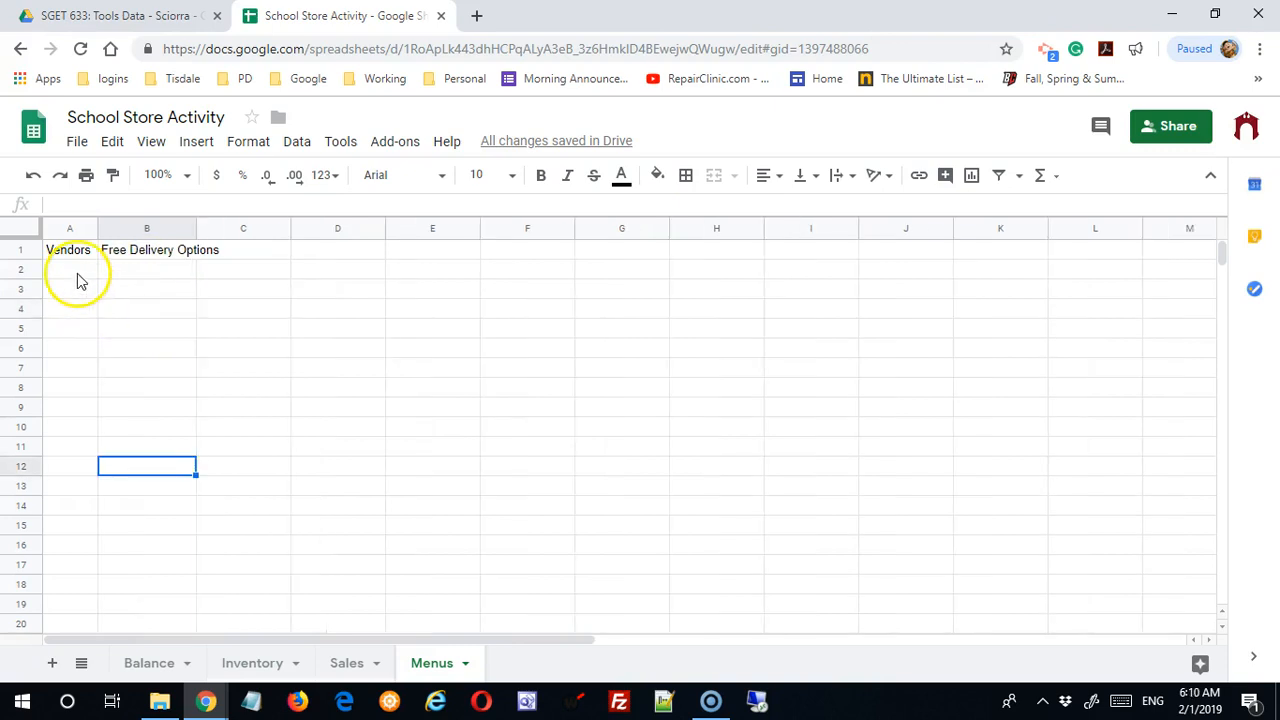
Paste the vendors School Supplies, Inc., Stationary and More, Inc. and Supplies LLC plus options 2 Day, 1 Week, 2 Weeks, 1 Month into A2:B5.
click(78, 274)
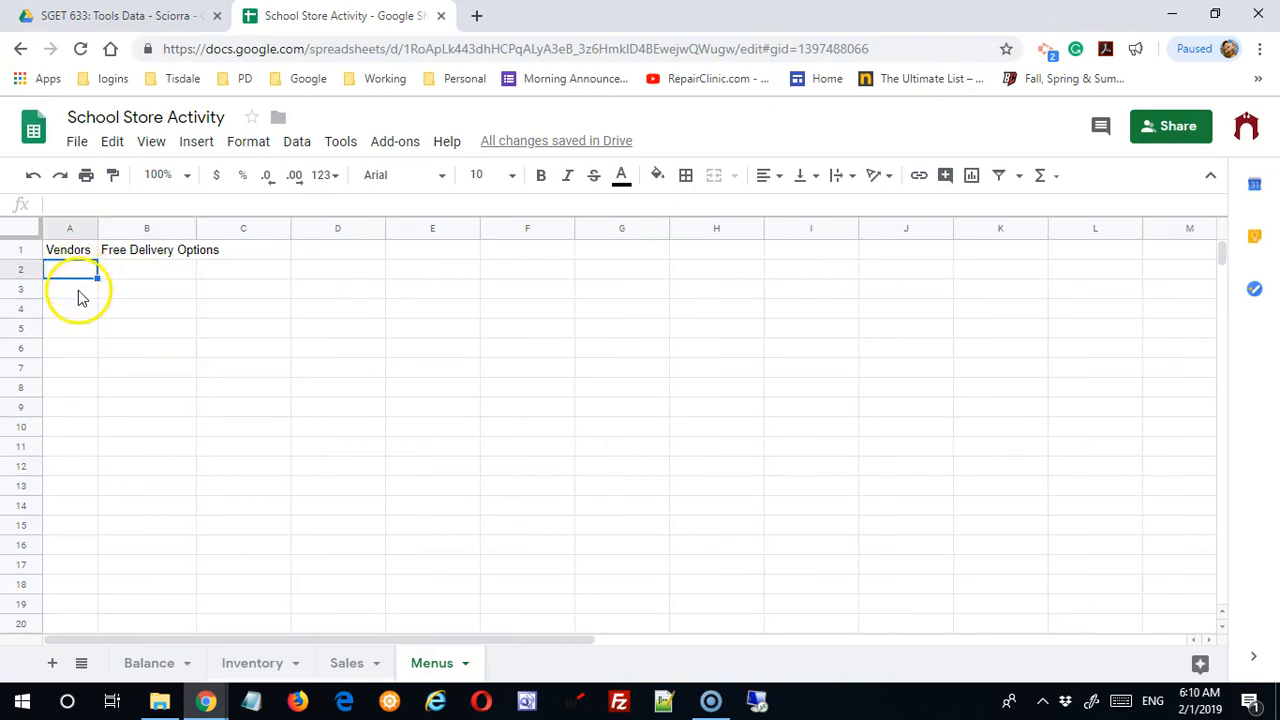
key(ctrl+v)
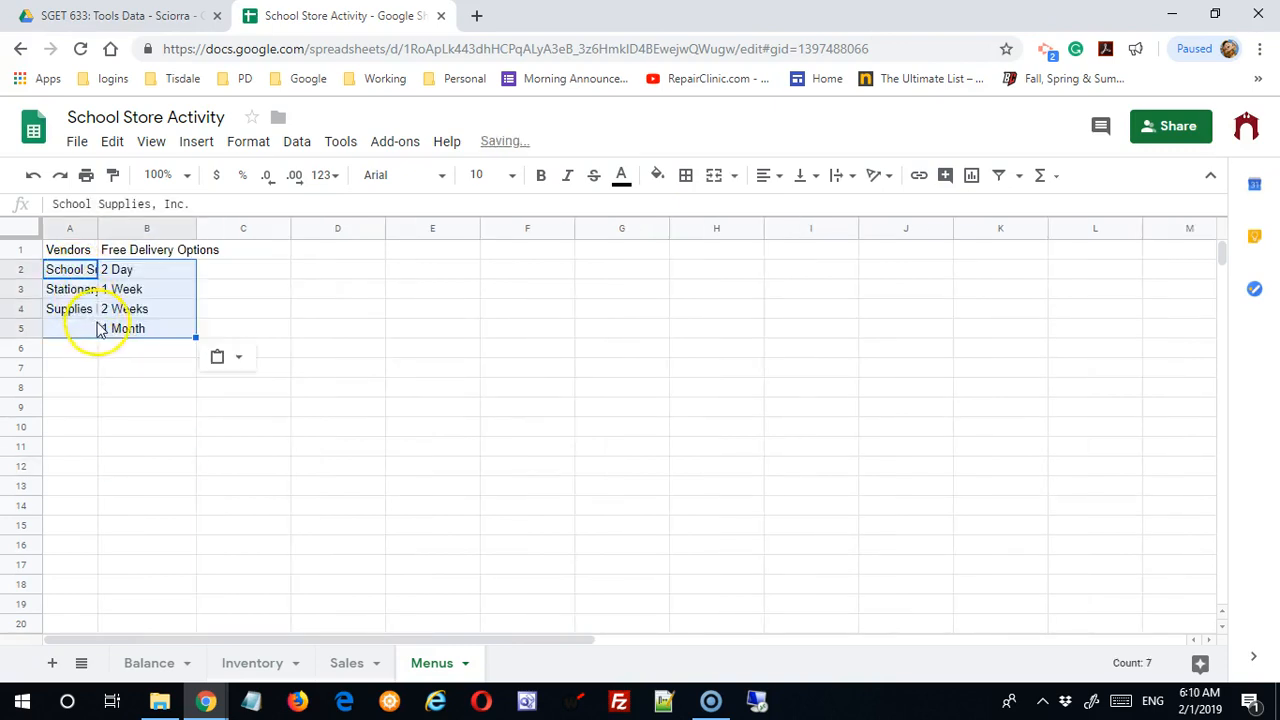
click(180, 466)
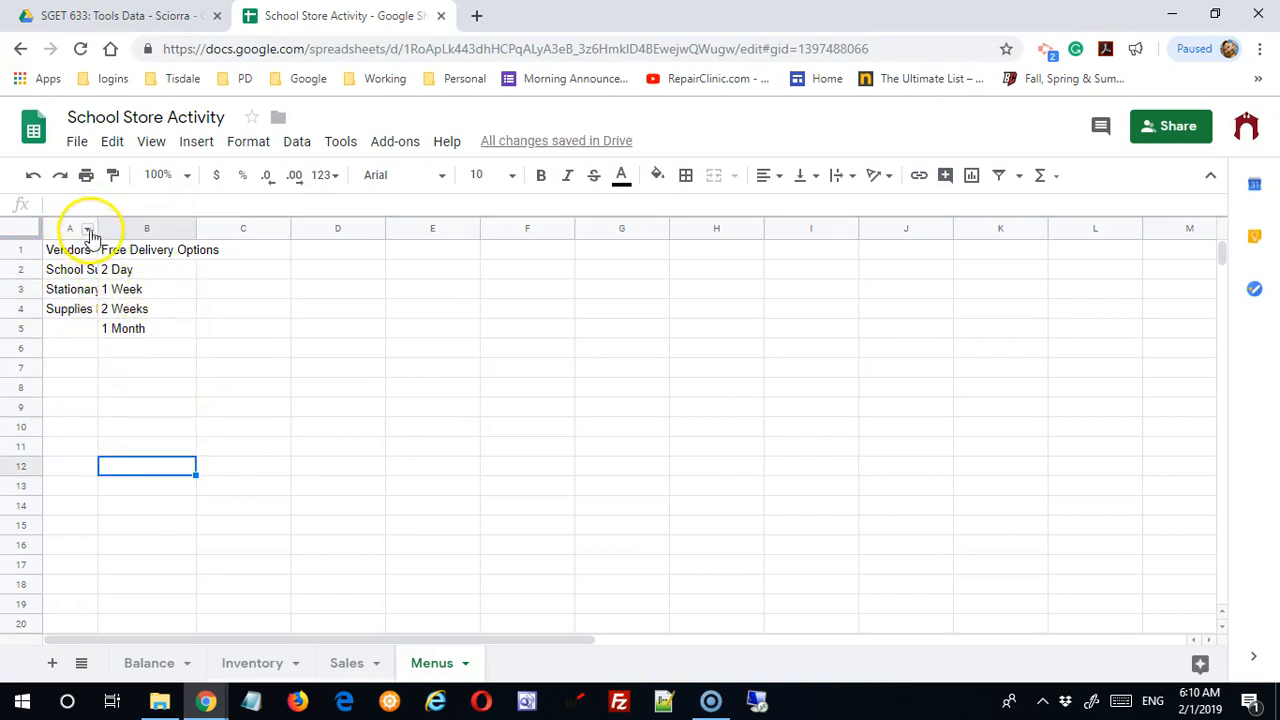
Widen columns A and B until the full vendor names and the Free Delivery Options header fit.
drag(97, 230, 156, 233)
drag(252, 227, 300, 227)
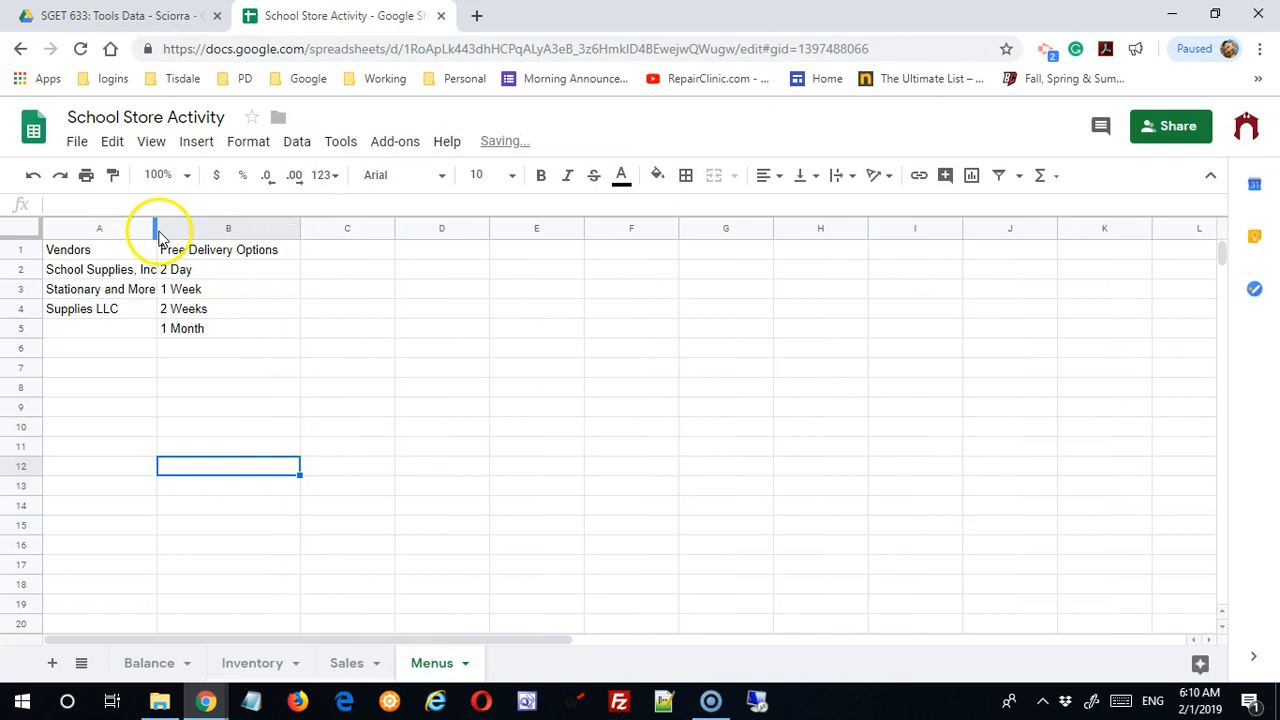
drag(155, 230, 173, 232)
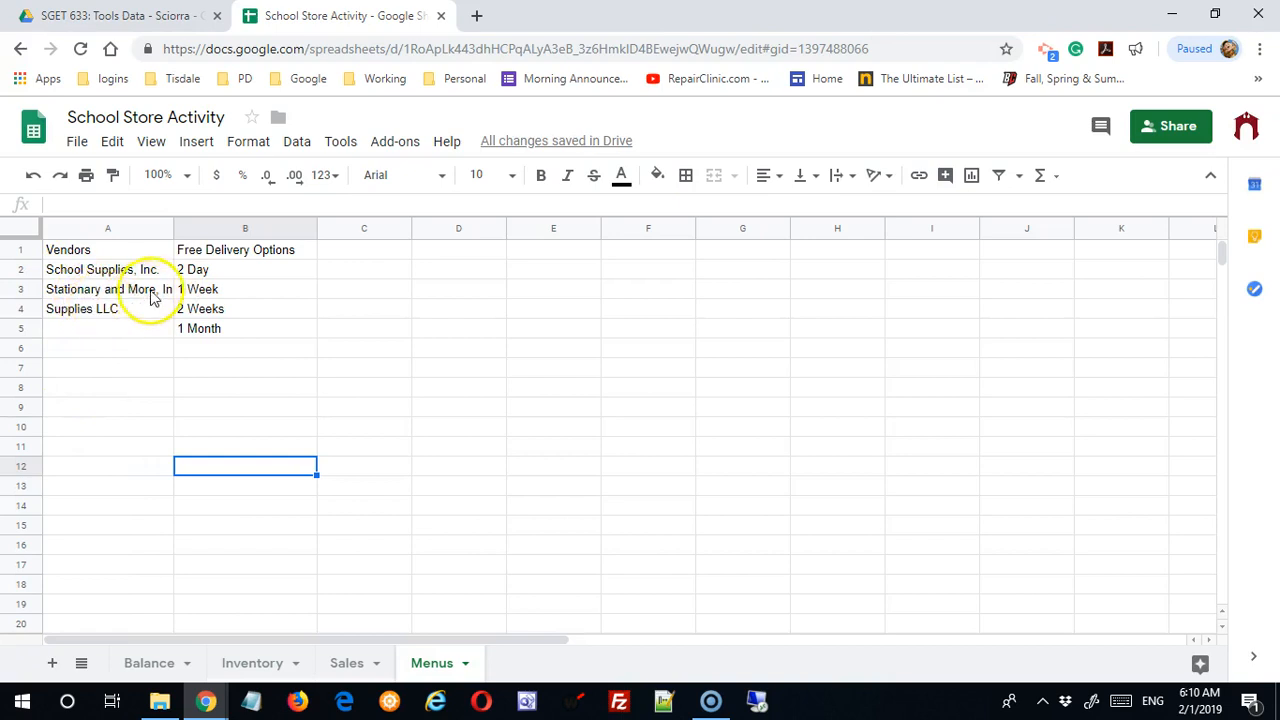
click(178, 228)
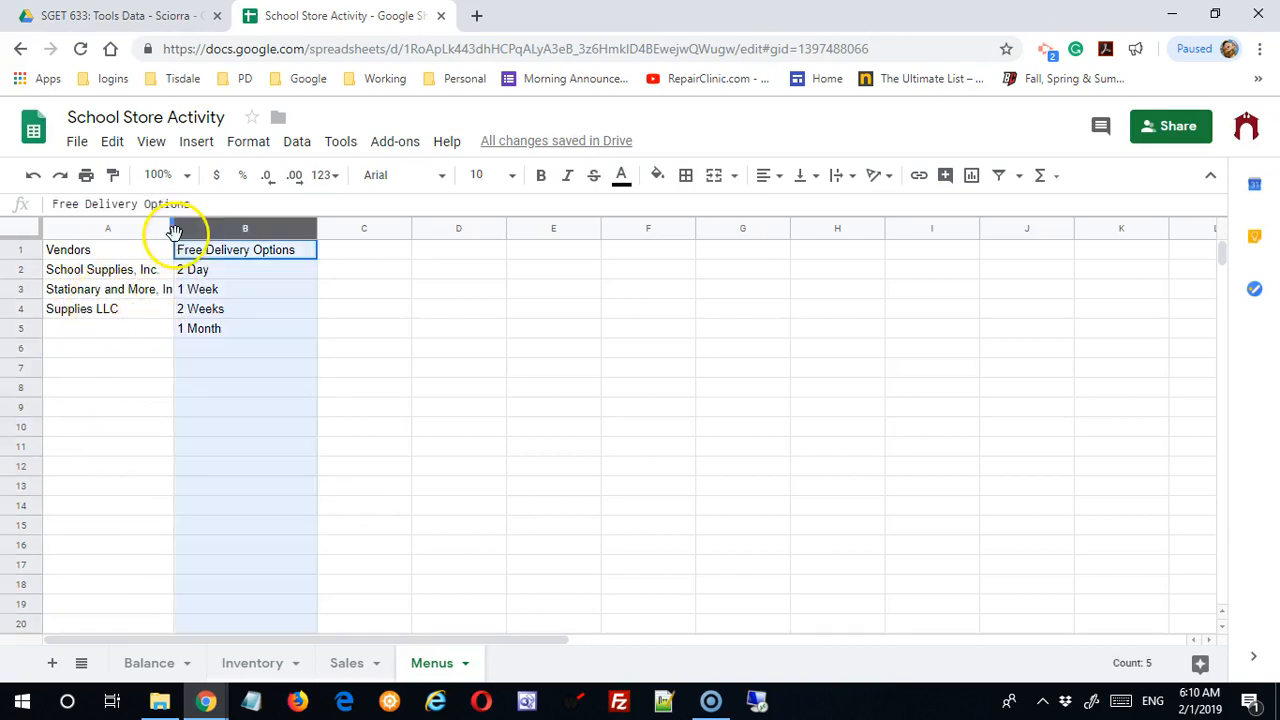
drag(173, 228, 185, 228)
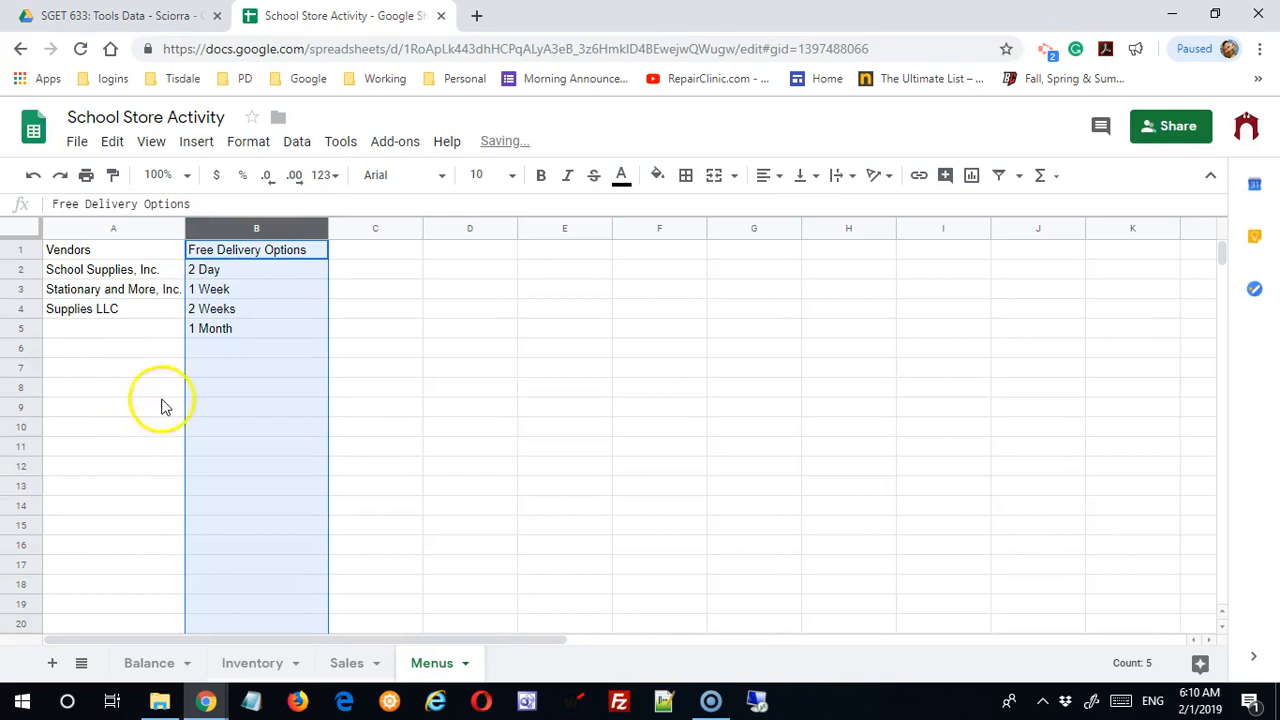
click(226, 391)
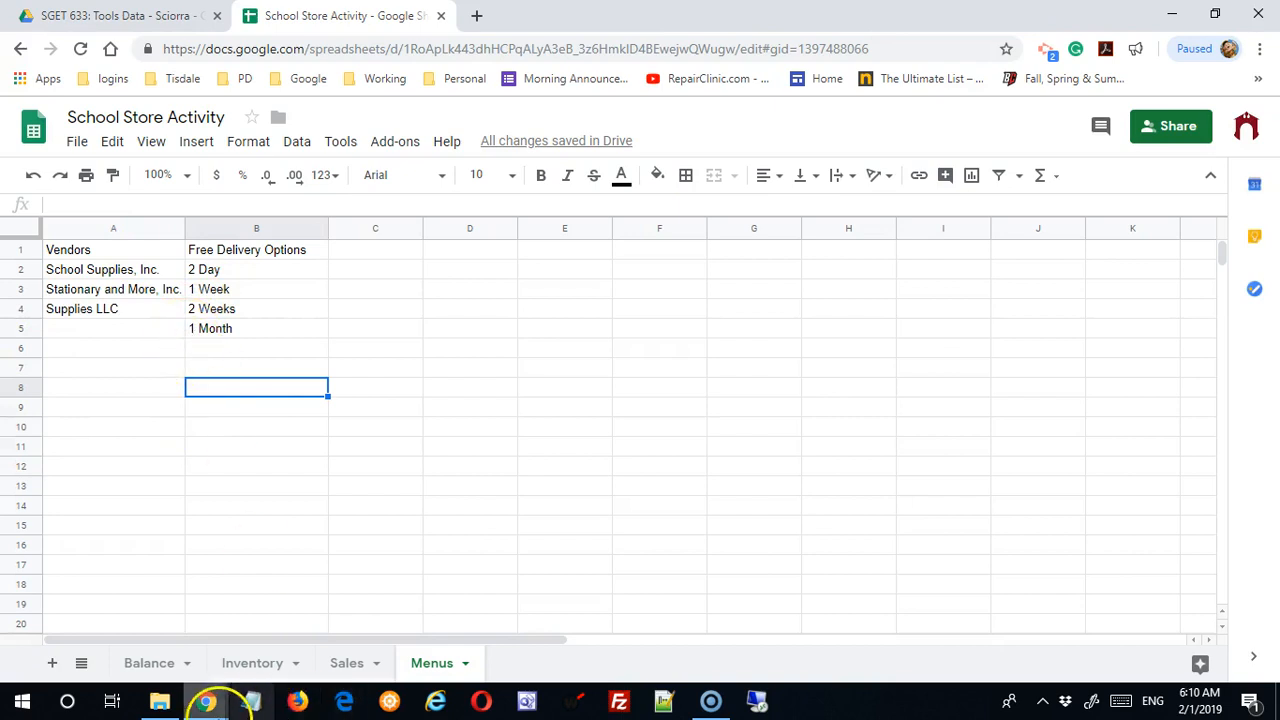
Copy the February header's formatting from the Sales sheet onto the headers in A1:B1 of the Menus sheet.
click(347, 663)
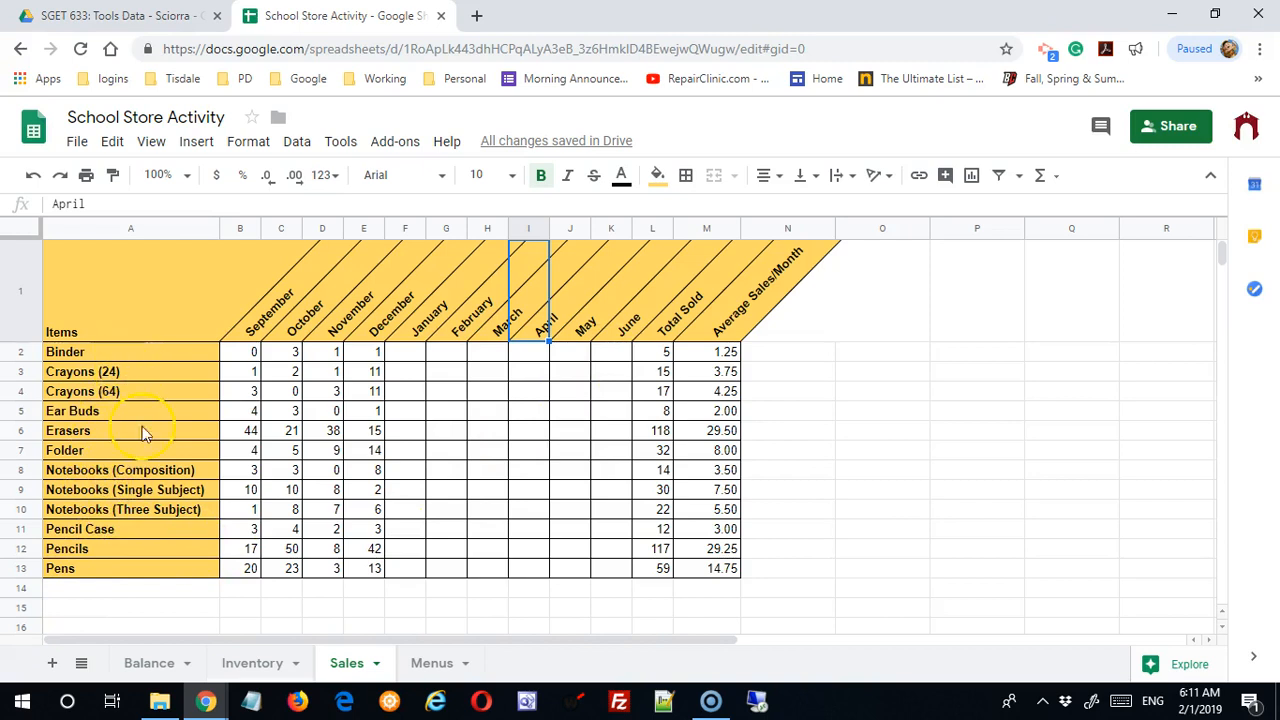
click(455, 305)
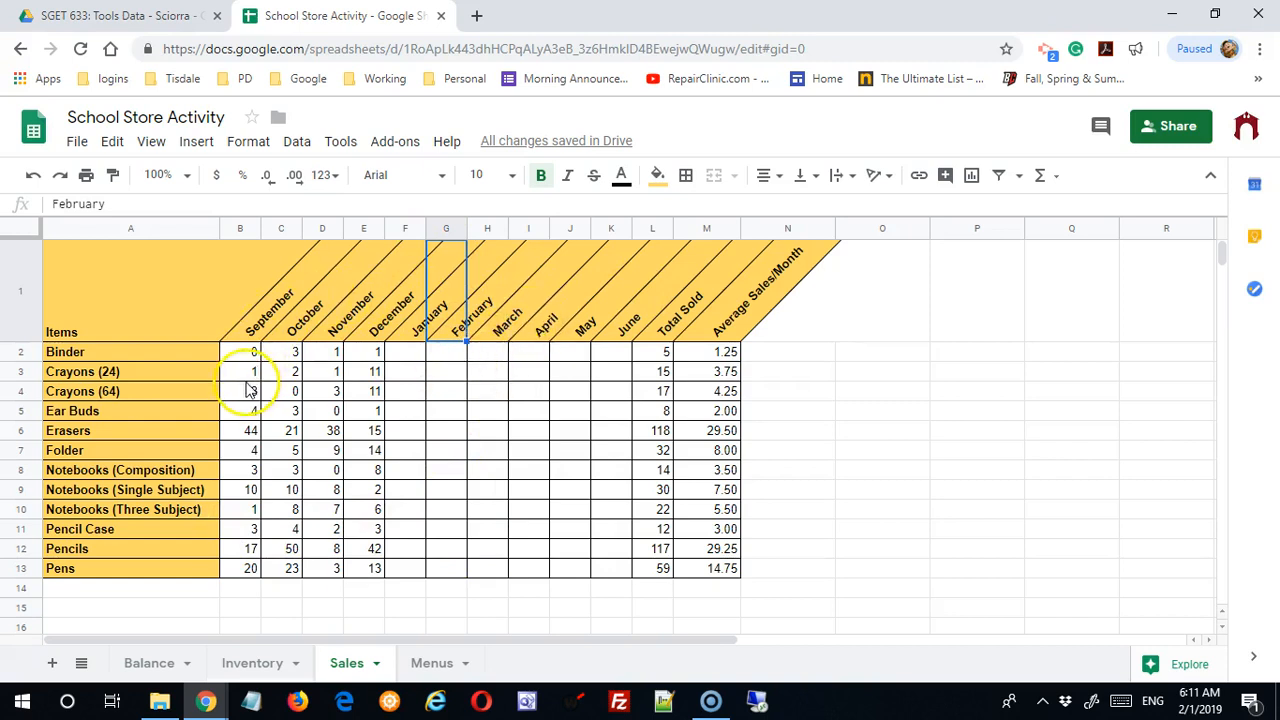
click(113, 176)
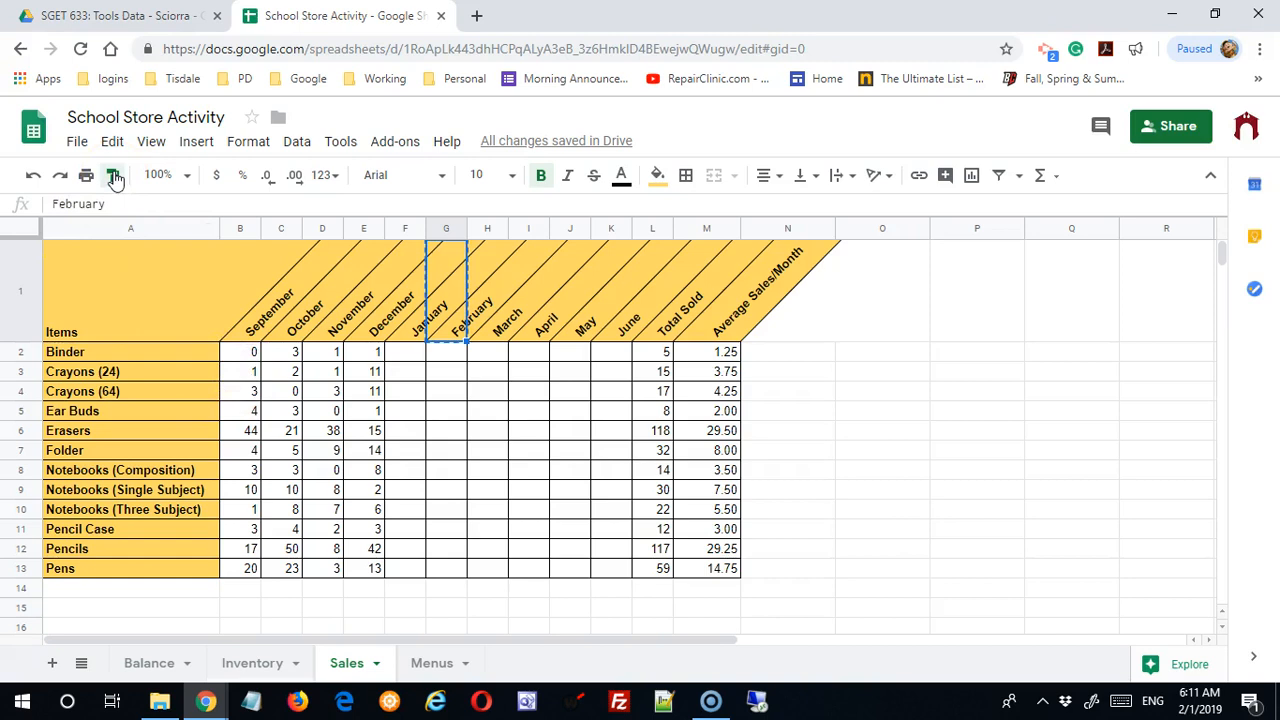
click(429, 665)
drag(140, 252, 222, 256)
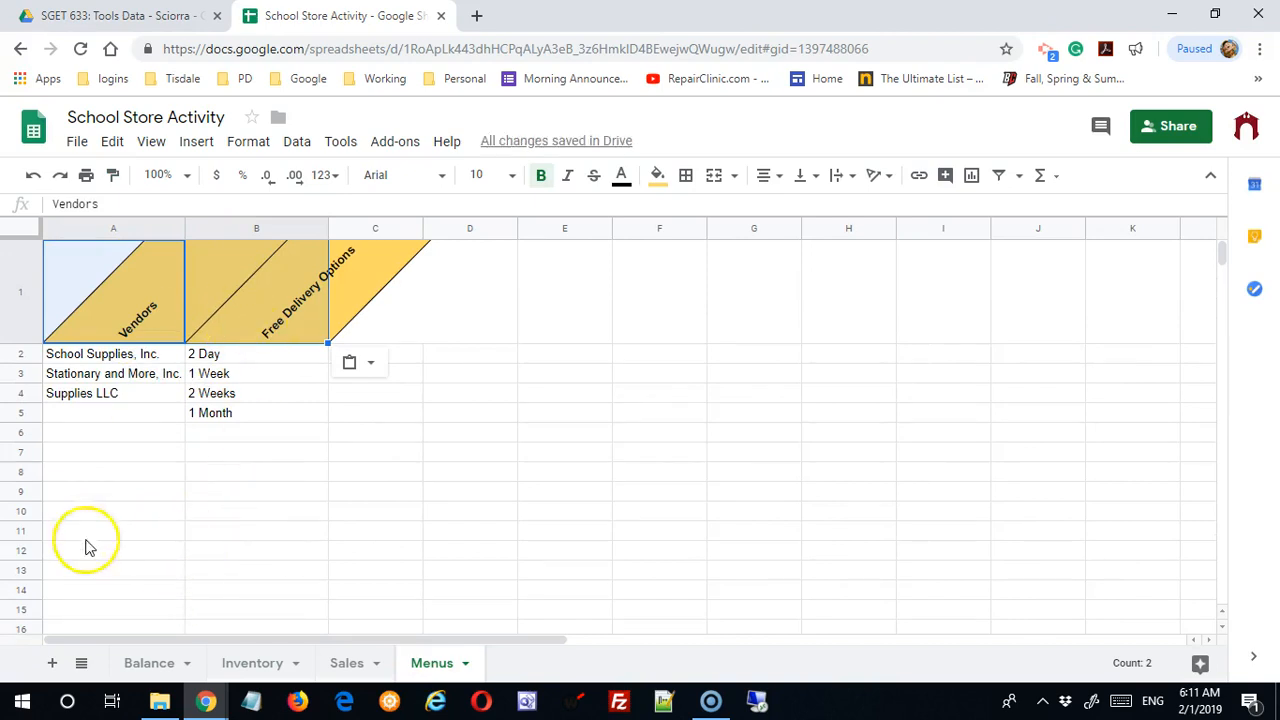
click(349, 665)
click(320, 414)
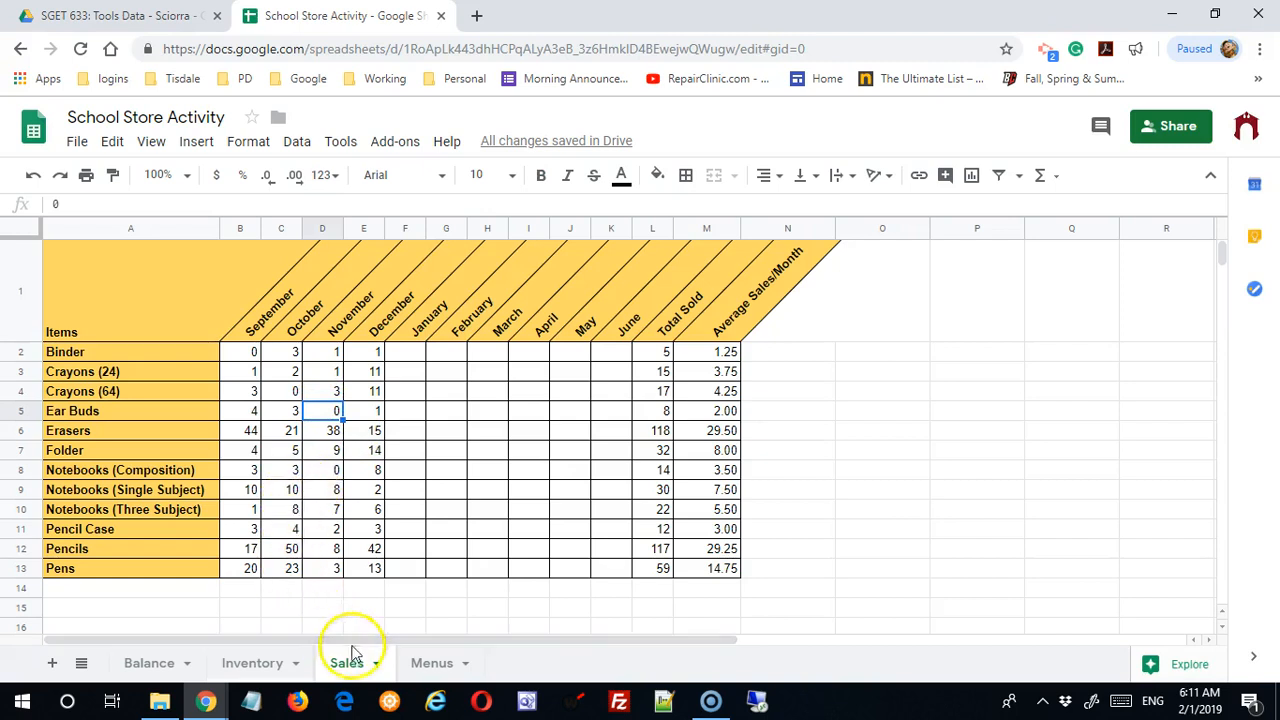
click(420, 666)
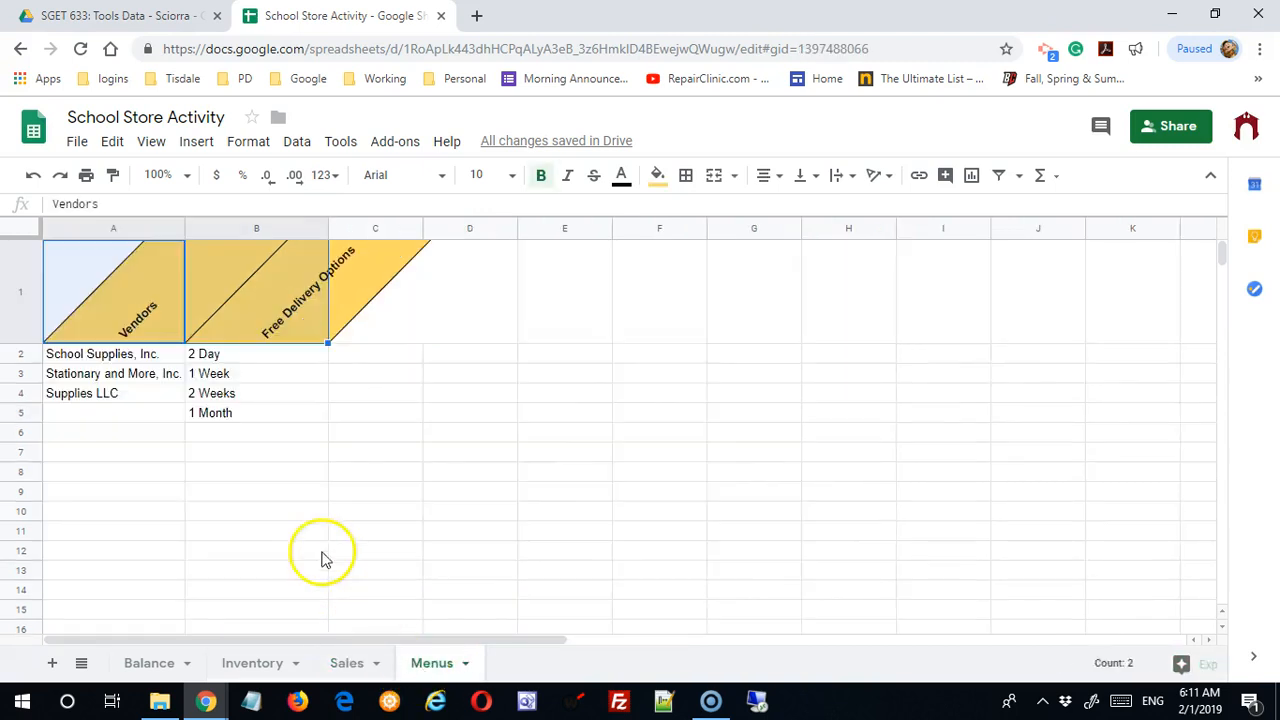
Apply all borders to cells A2:B4 and to the 1 Month cell B5 in the Menus sheet.
click(138, 358)
drag(152, 383, 214, 394)
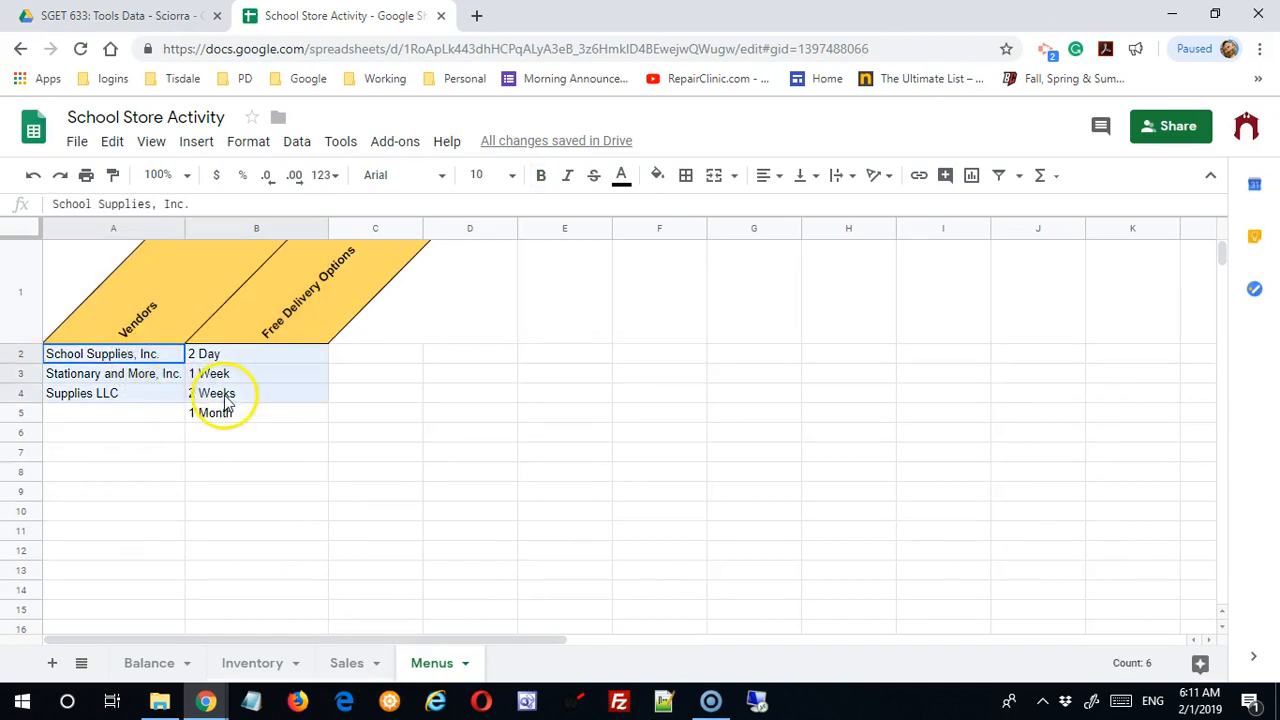
click(685, 175)
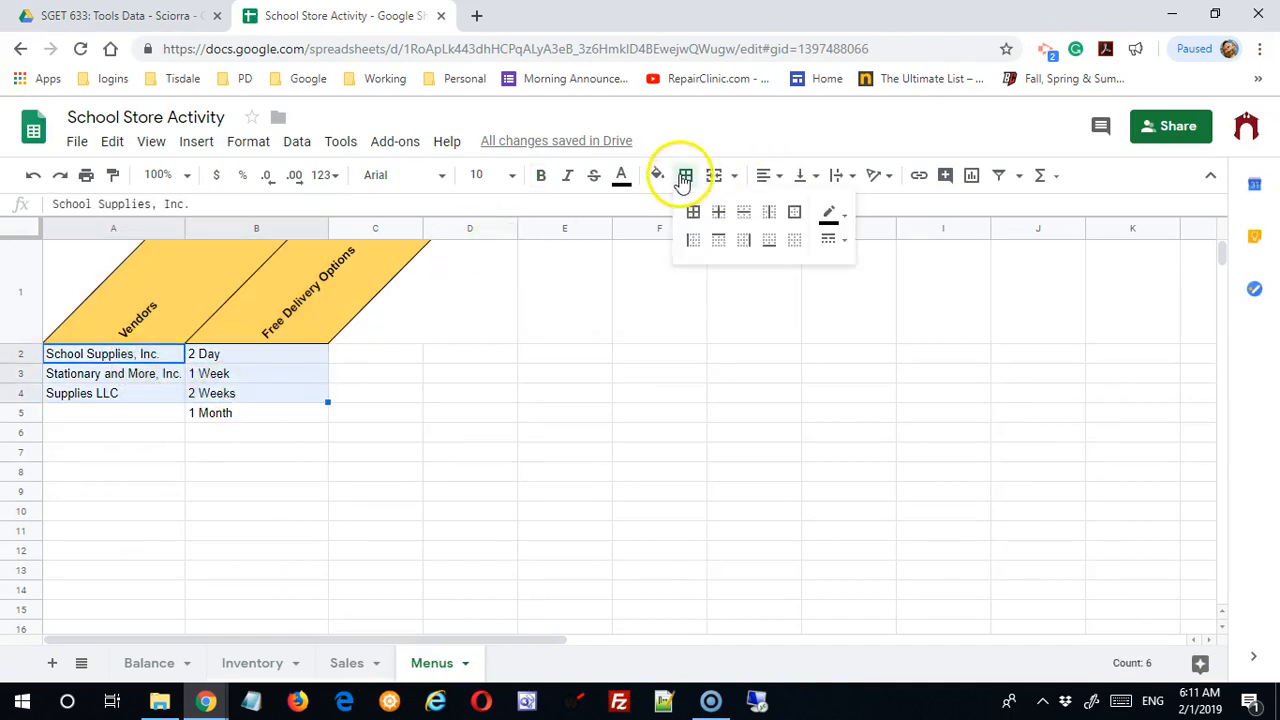
click(693, 212)
click(251, 415)
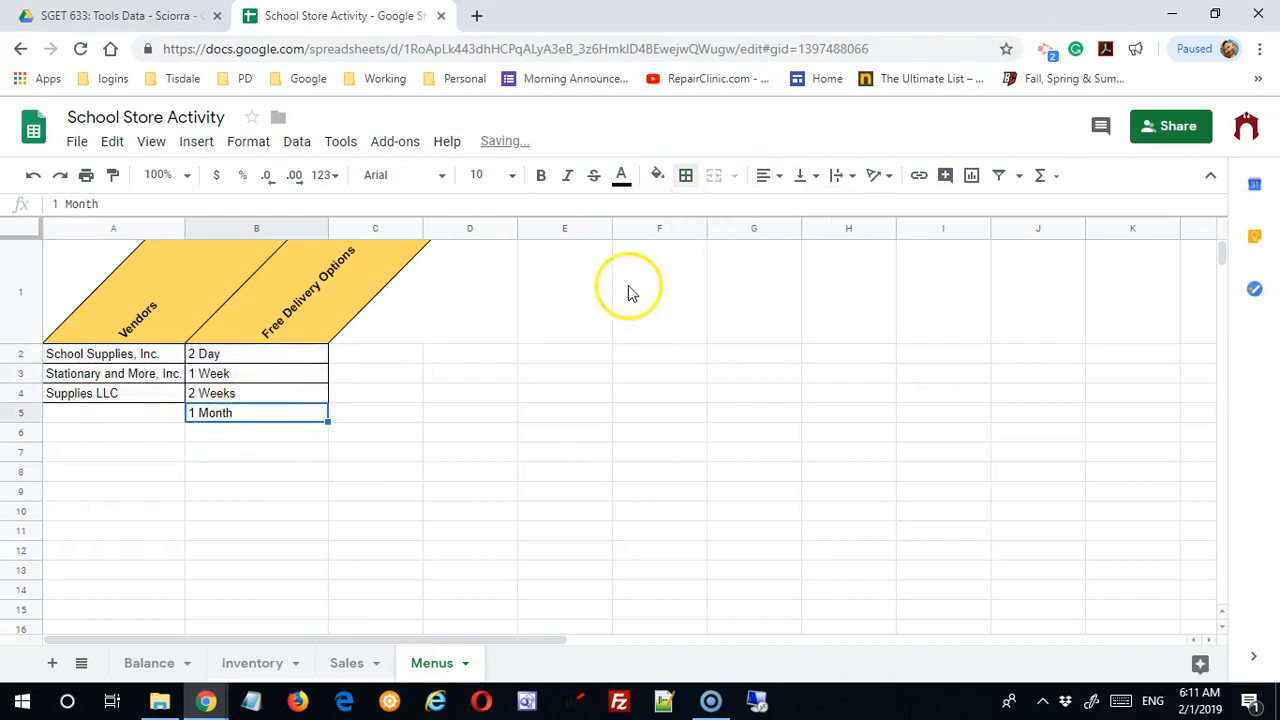
click(685, 185)
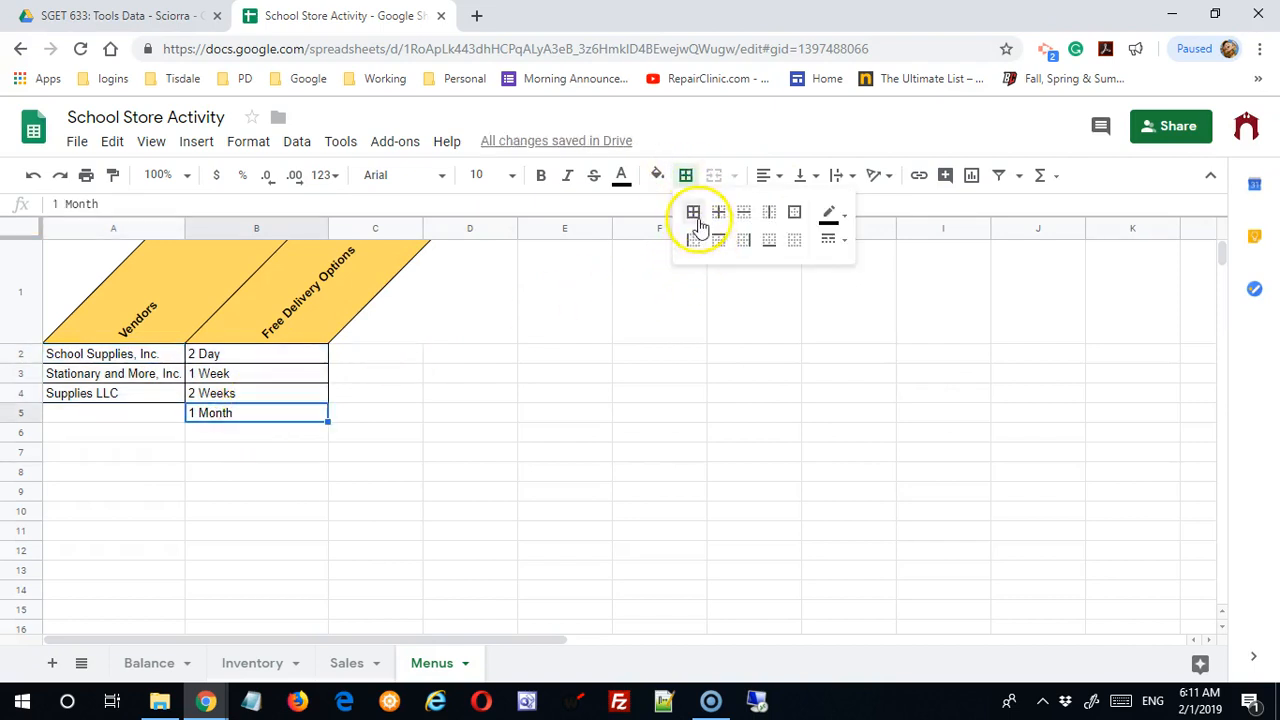
click(516, 432)
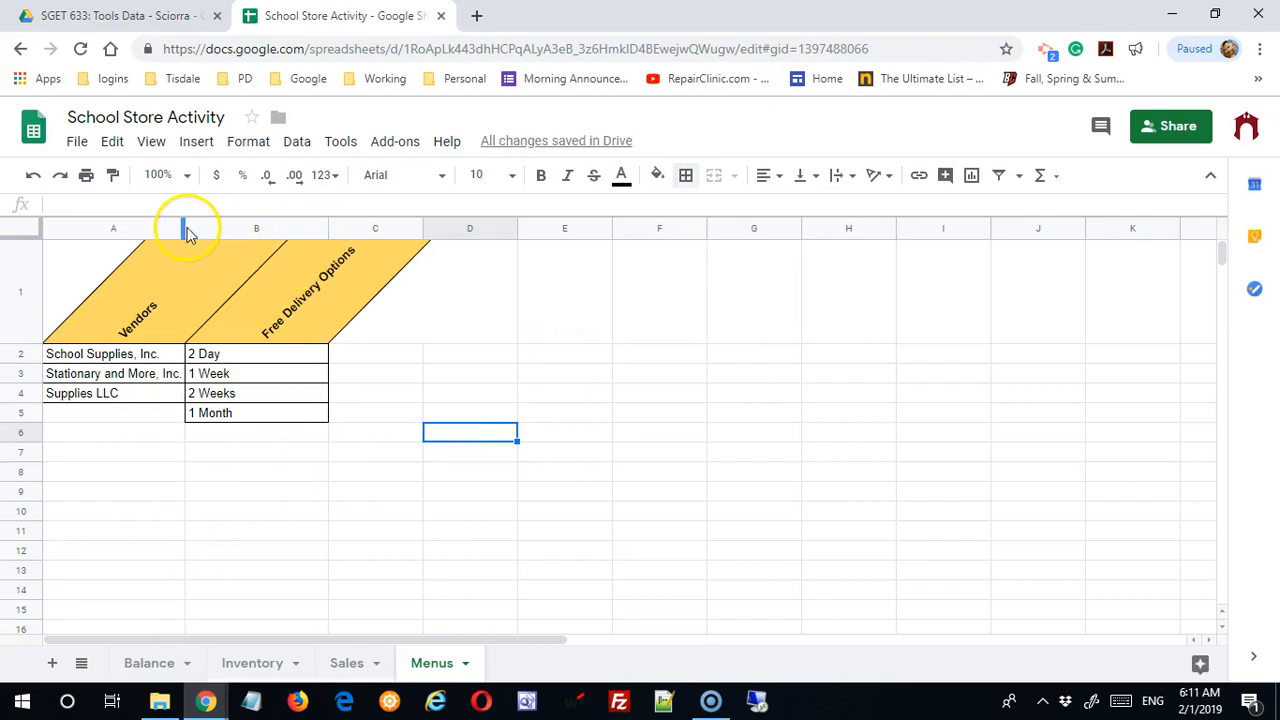
Widen column A slightly and narrow column B to fit the delivery options.
drag(183, 227, 193, 227)
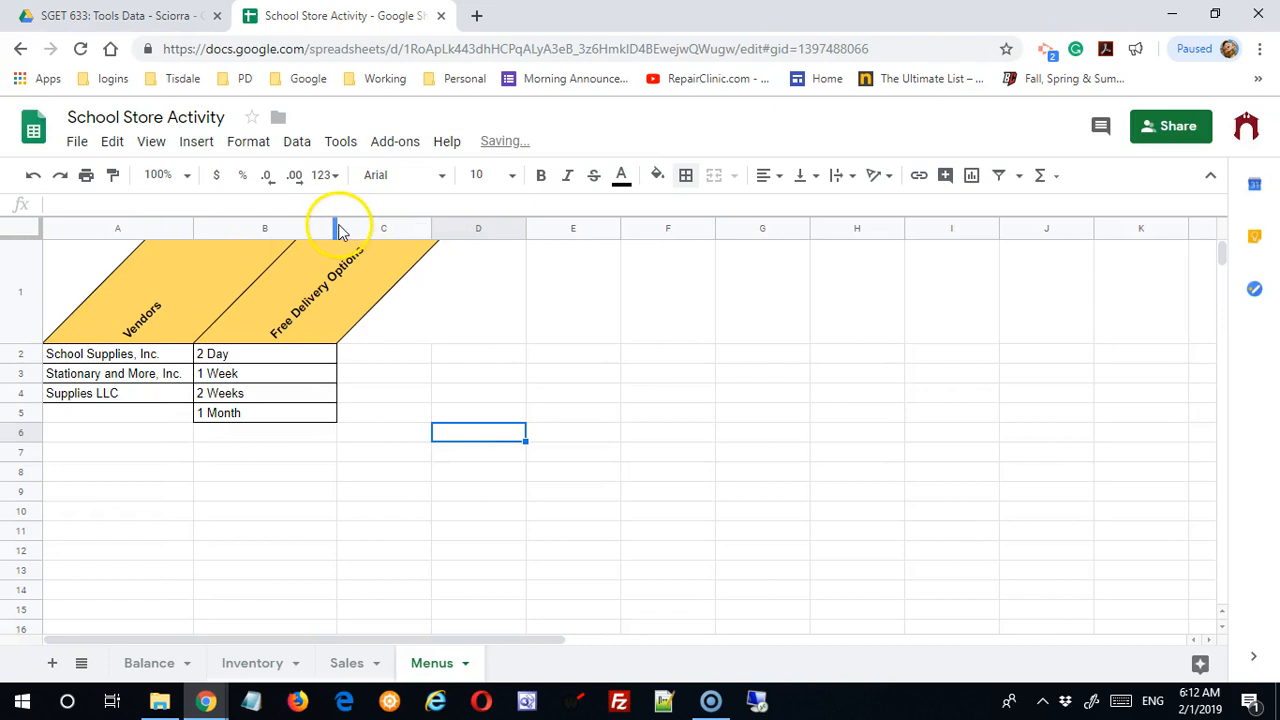
drag(335, 226, 260, 233)
click(425, 532)
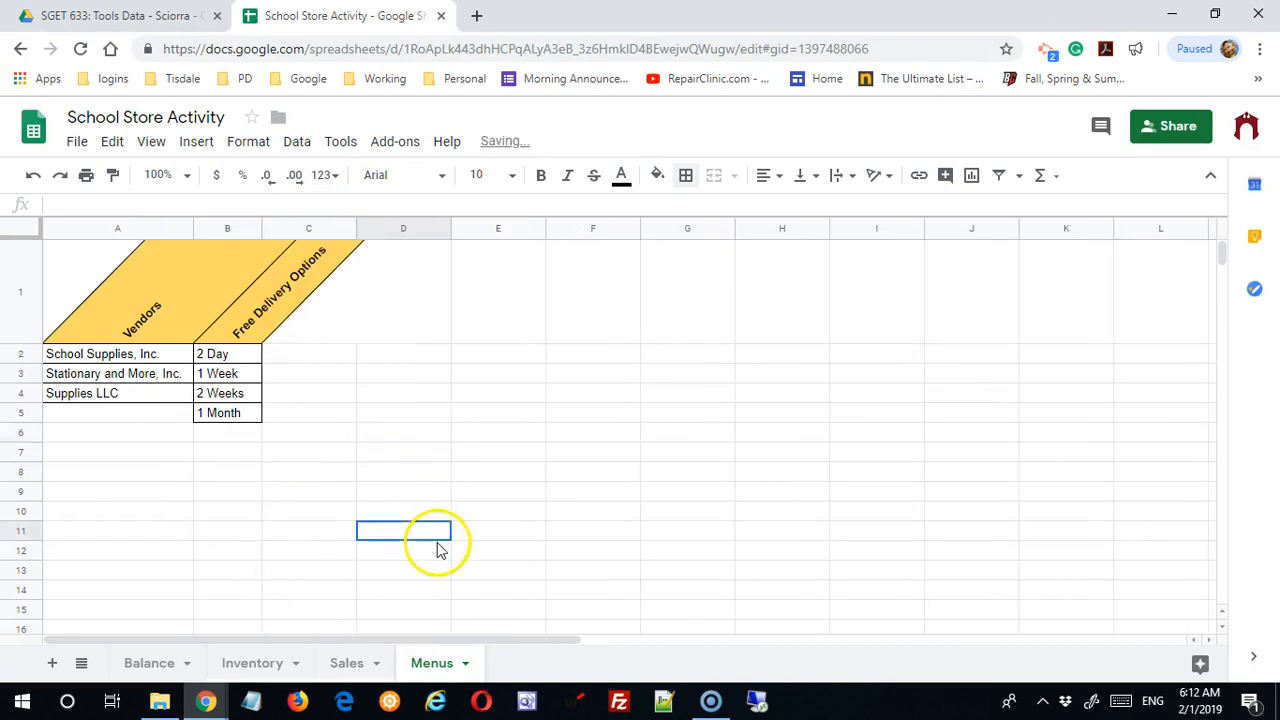